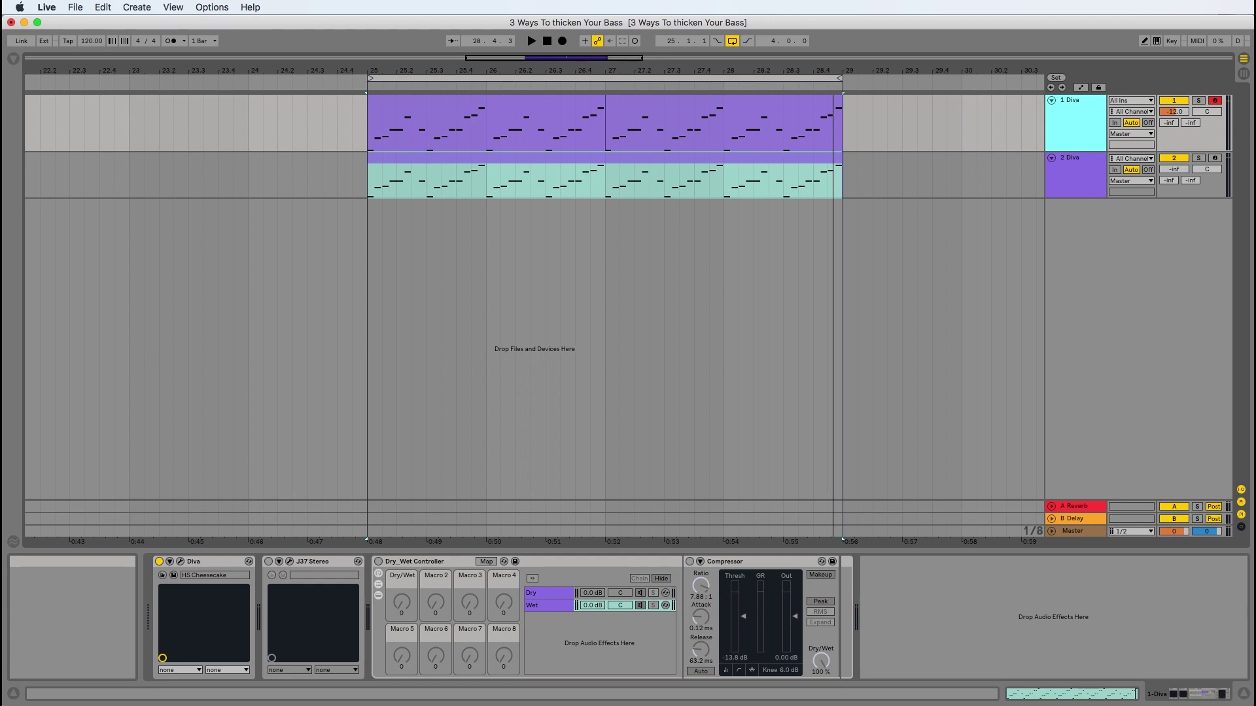
Audition the dry bass loop, and turn on the J37 Stereo plug-in on the first Diva track with its window open
{"action": "left_click", "coordinate": [530, 41]}
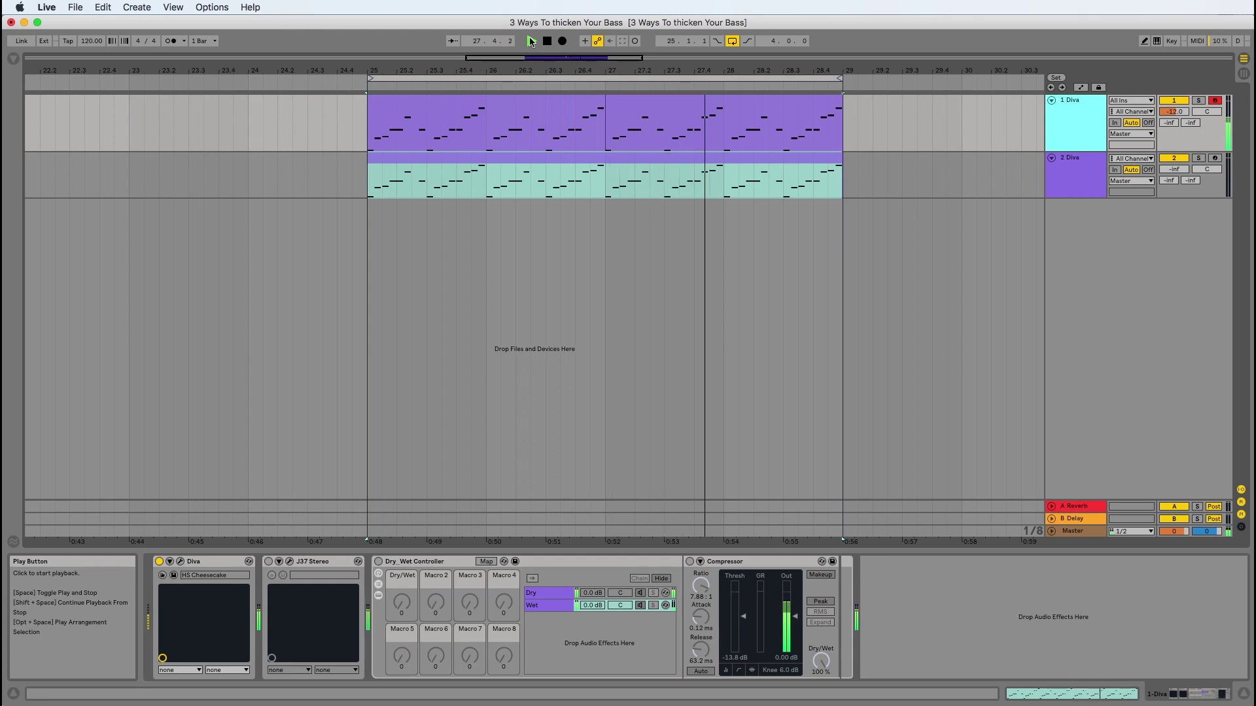
{"action": "left_click", "coordinate": [268, 561]}
{"action": "key", "text": "space"}
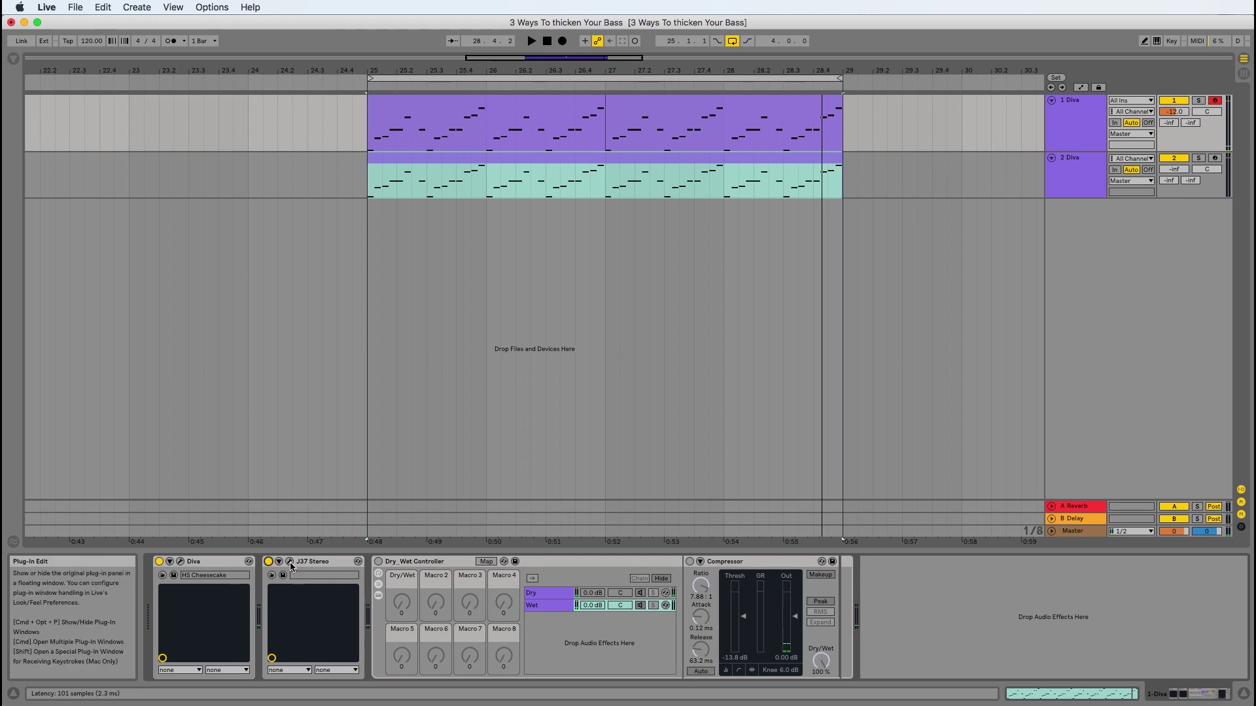
{"action": "left_click", "coordinate": [290, 562]}
{"action": "left_click_drag", "start_coordinate": [1157, 164], "coordinate": [504, 155]}
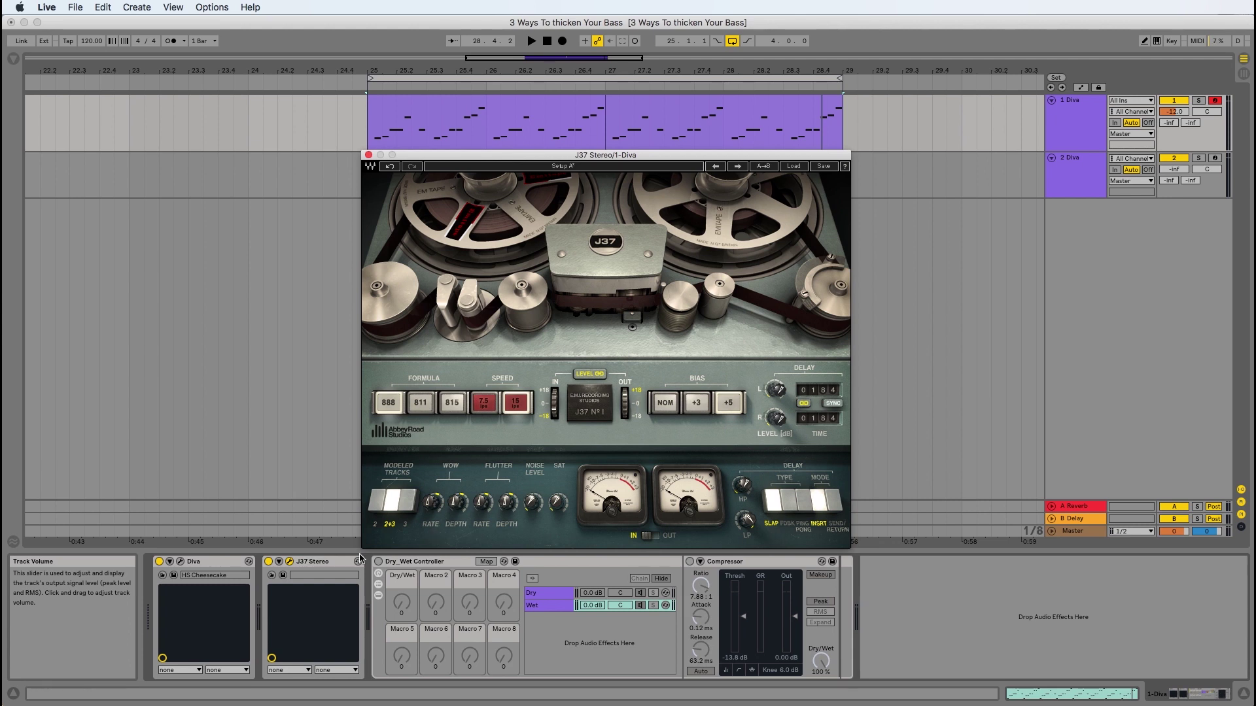
Raise the J37's saturation during playback and compare the bass with the plug-in bypassed and active
{"action": "key", "text": "space"}
{"action": "left_click_drag", "start_coordinate": [557, 507], "coordinate": [557, 468]}
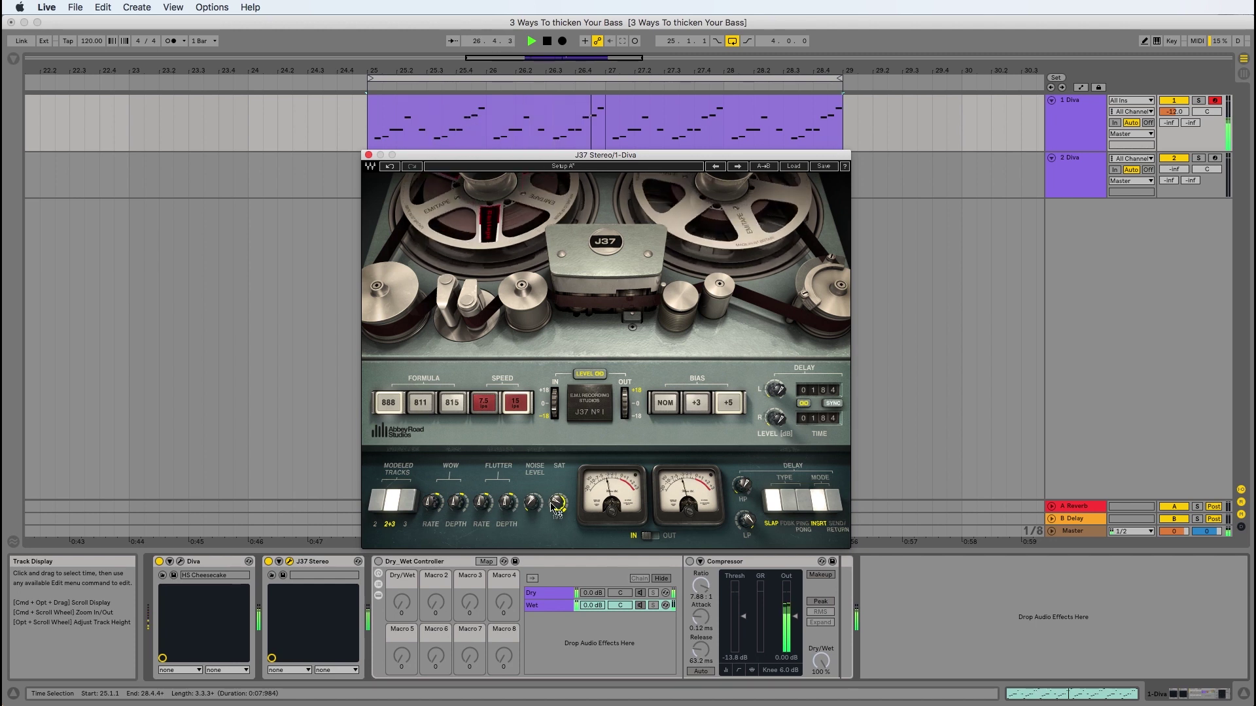
{"action": "left_click", "coordinate": [268, 561]}
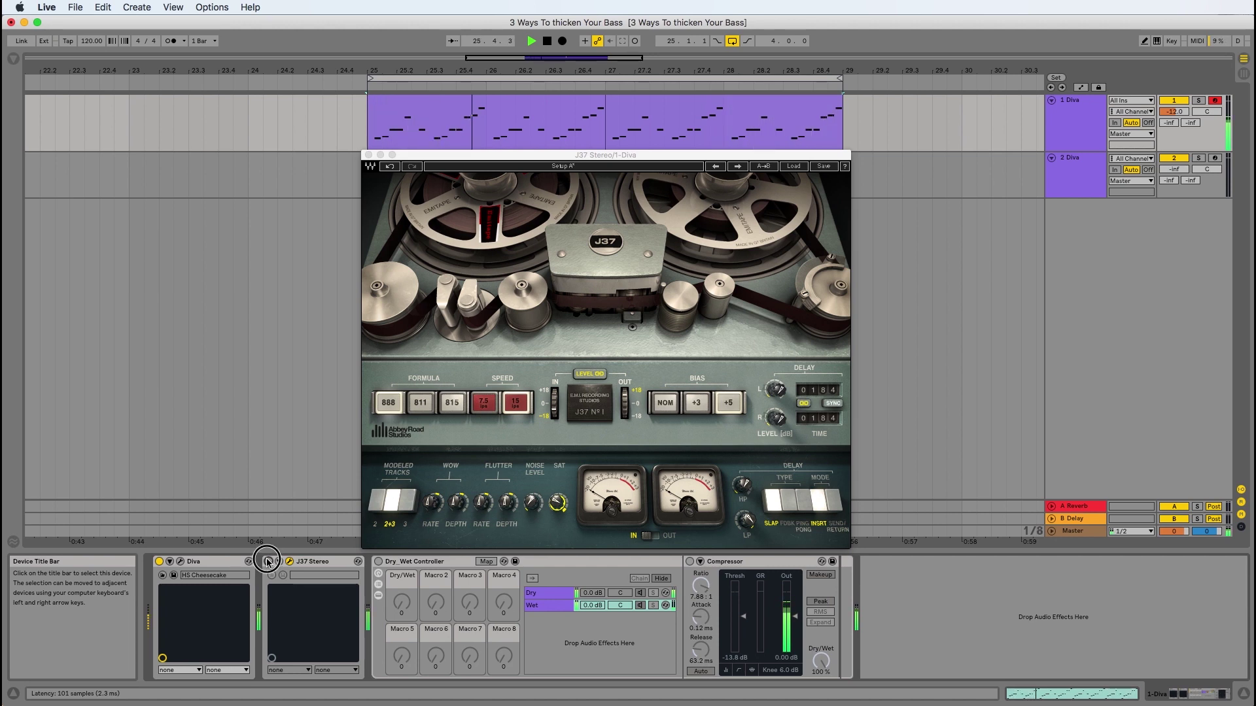
{"action": "left_click", "coordinate": [267, 562]}
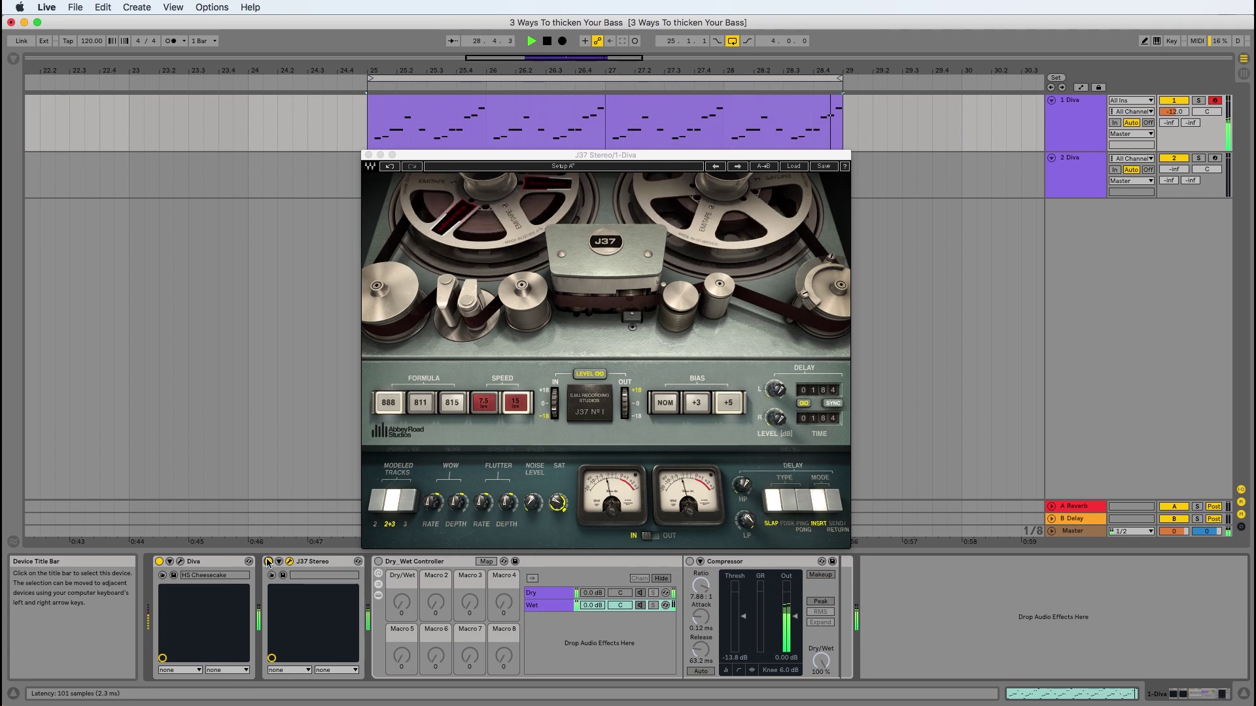
{"action": "key", "text": "space"}
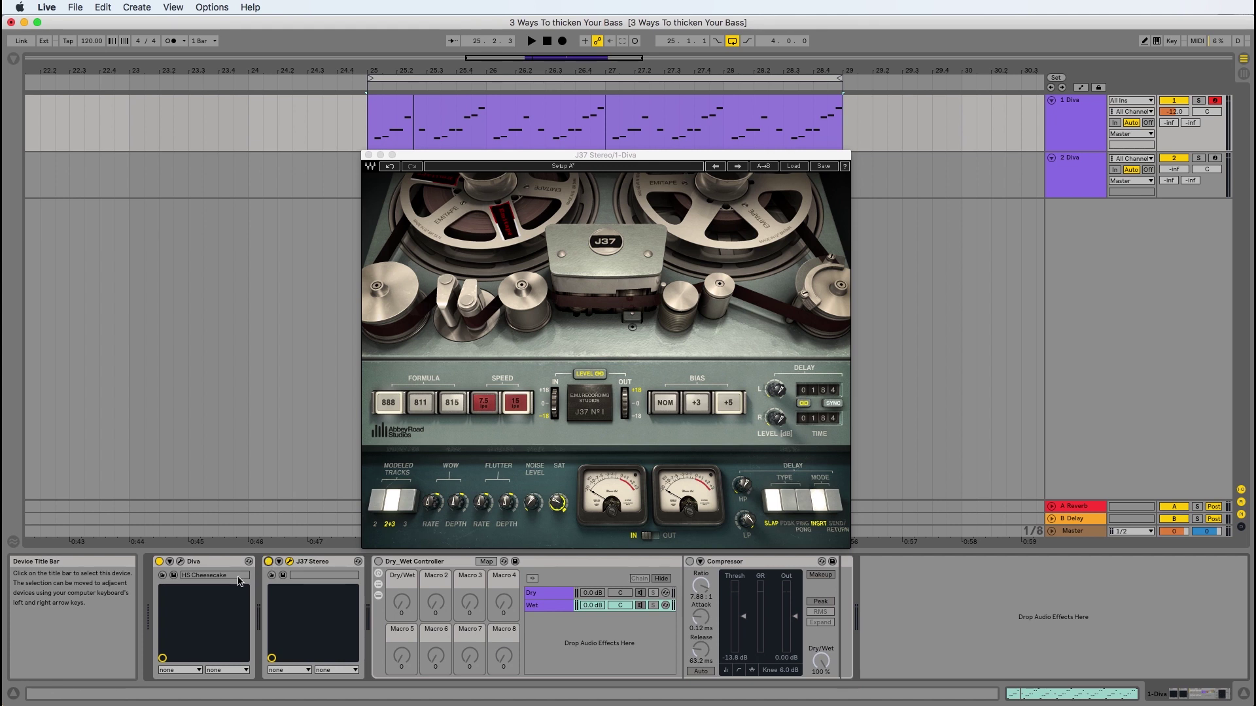
Turn off and close the J37 Stereo plug-in, and enable the Dry_Wet Controller rack with its Compressor
{"action": "left_click", "coordinate": [269, 562]}
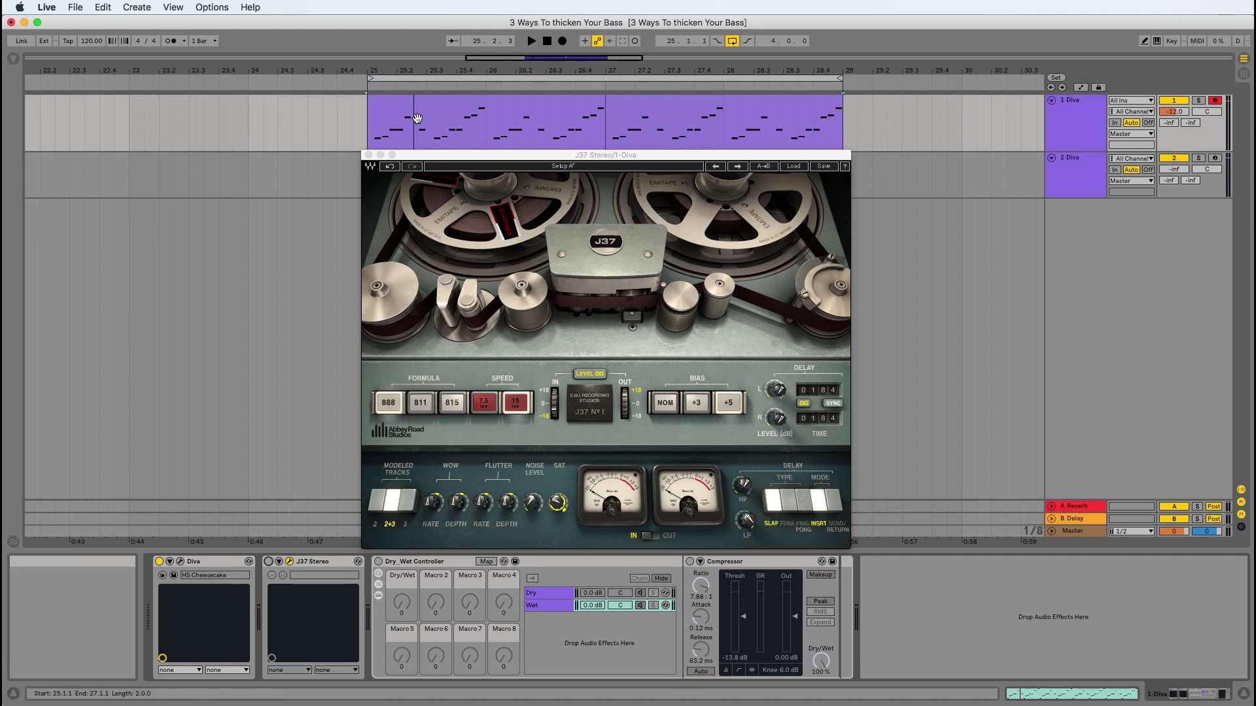
{"action": "left_click", "coordinate": [368, 155]}
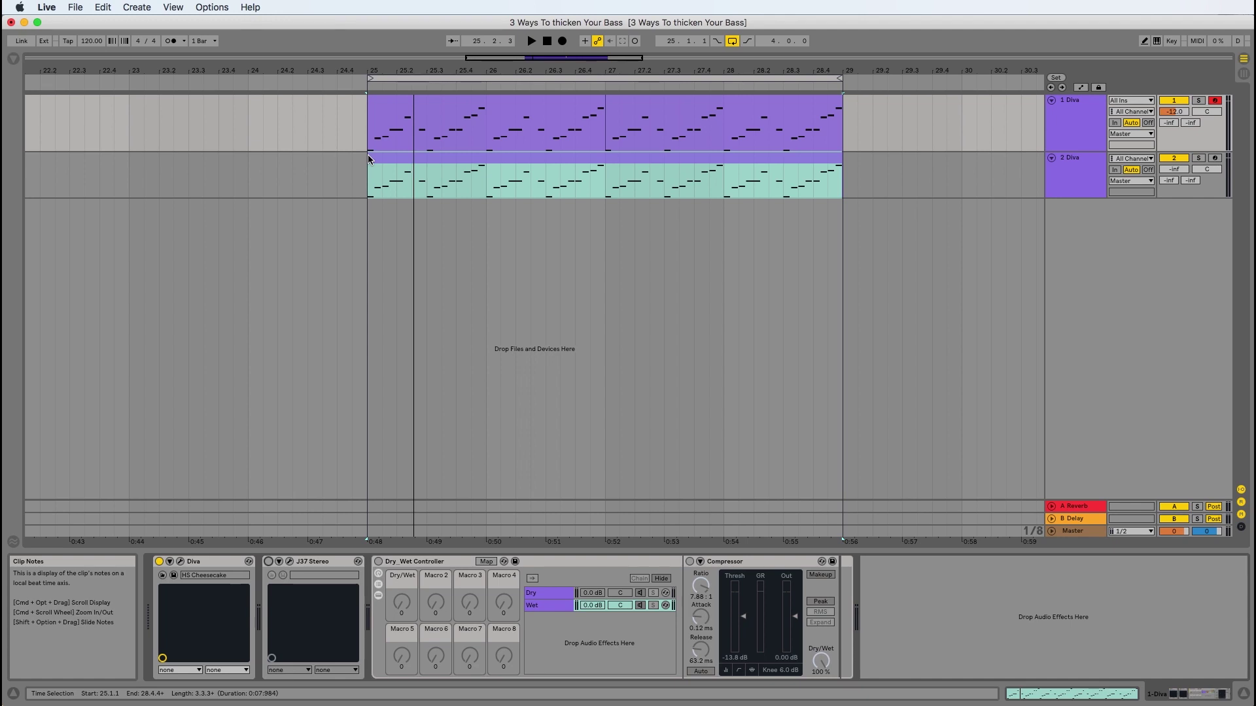
{"action": "left_click", "coordinate": [378, 562]}
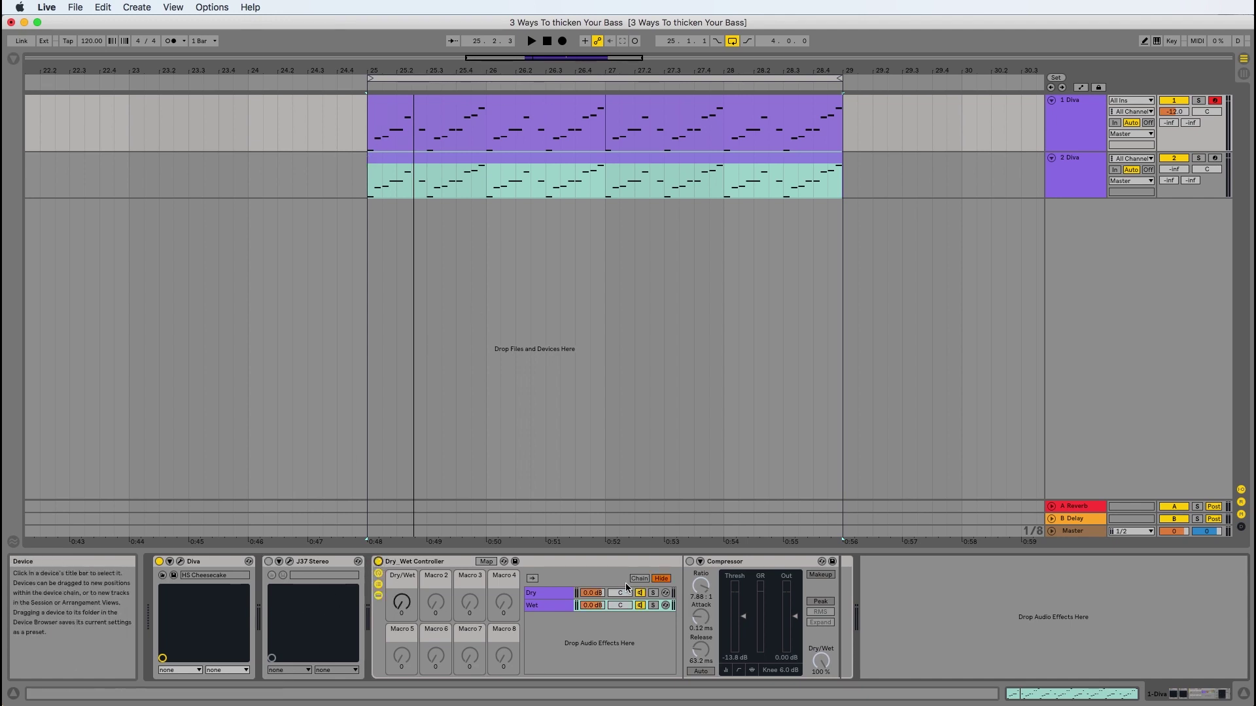
{"action": "left_click", "coordinate": [690, 562]}
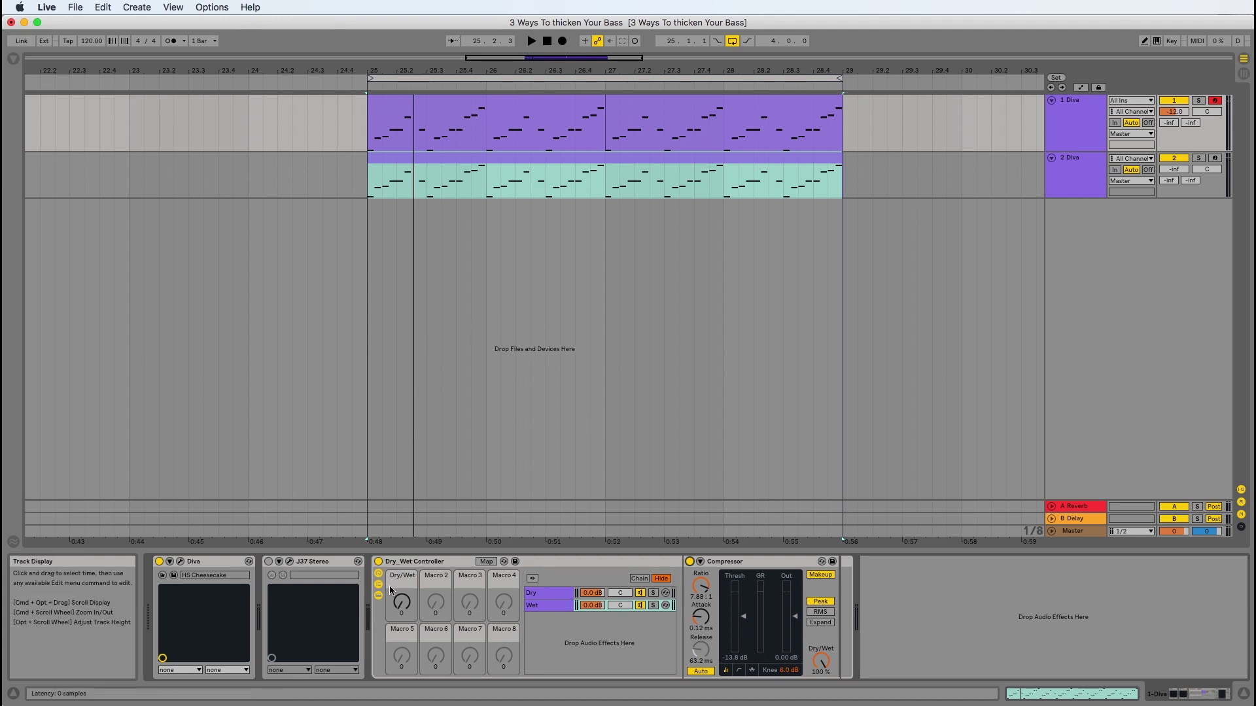
Compare the bass with the Dry_Wet Controller rack bypassed and active, and set its Dry/Wet macro to about 62
{"action": "key", "text": "space"}
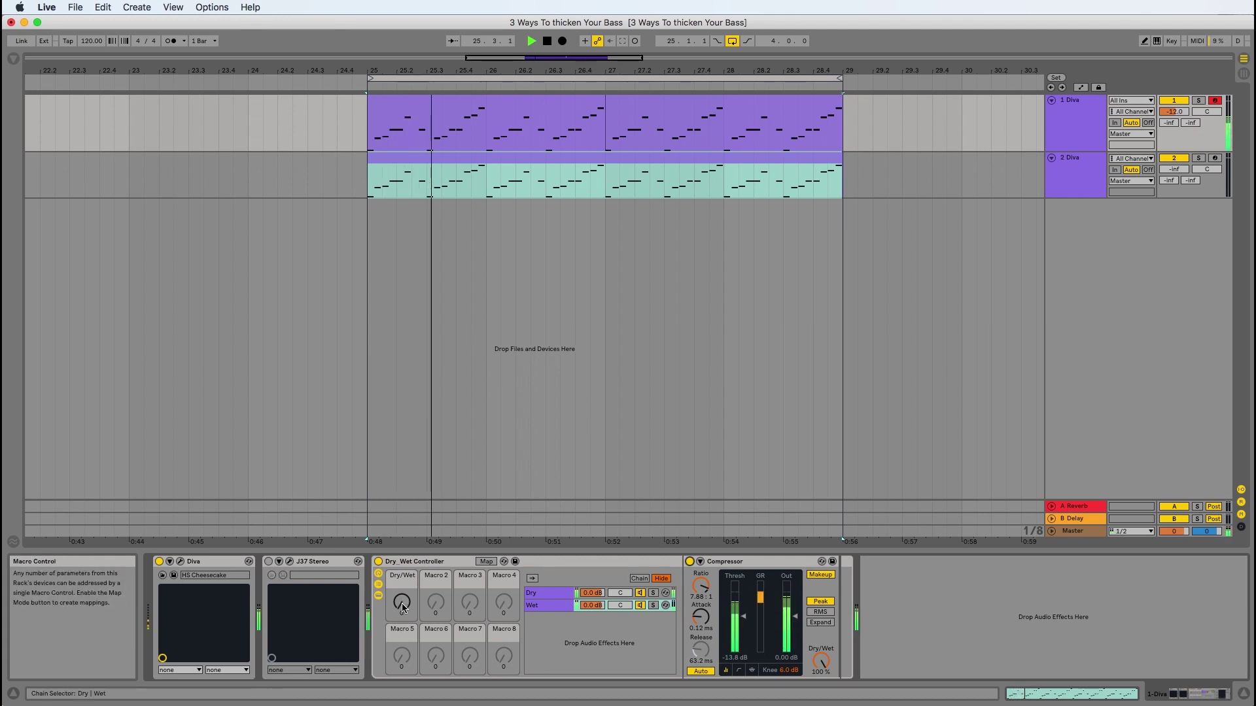
{"action": "left_click", "coordinate": [403, 605]}
{"action": "mouse_move", "coordinate": [402, 605]}
{"action": "left_mouse_down"}
{"action": "mouse_move", "coordinate": [402, 535]}
{"action": "mouse_move", "coordinate": [402, 605]}
{"action": "left_mouse_up"}
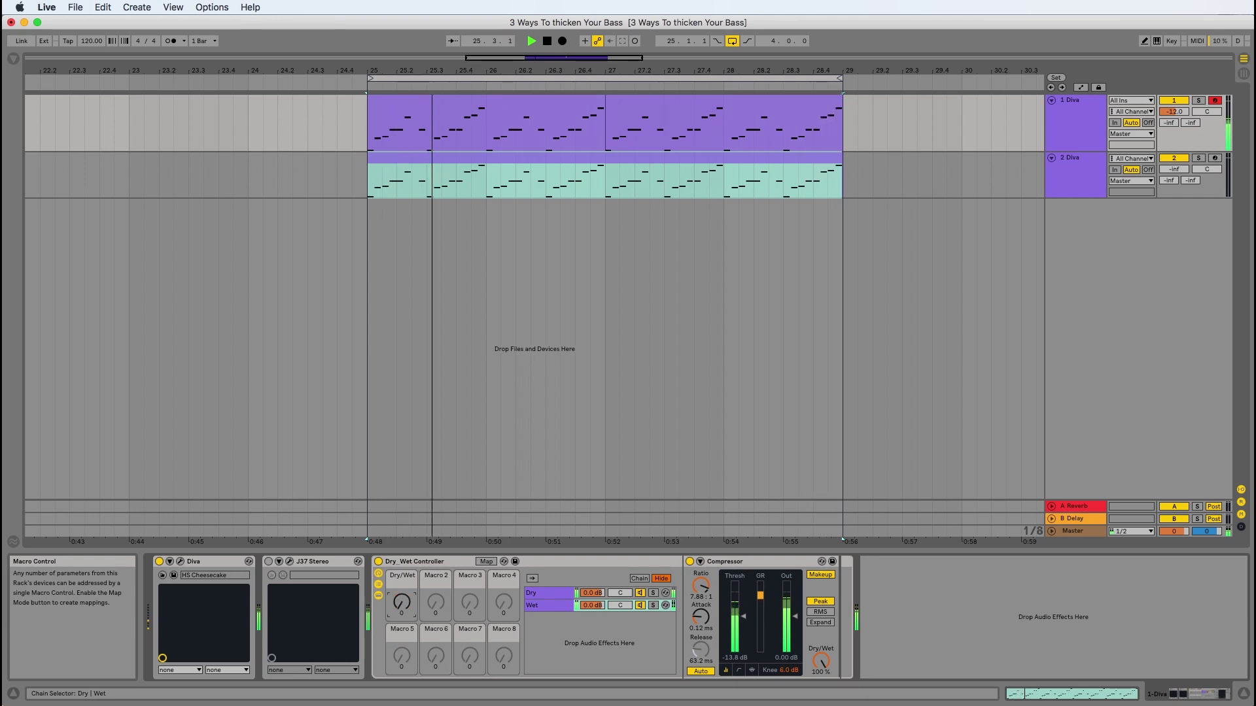
{"action": "left_click", "coordinate": [379, 561]}
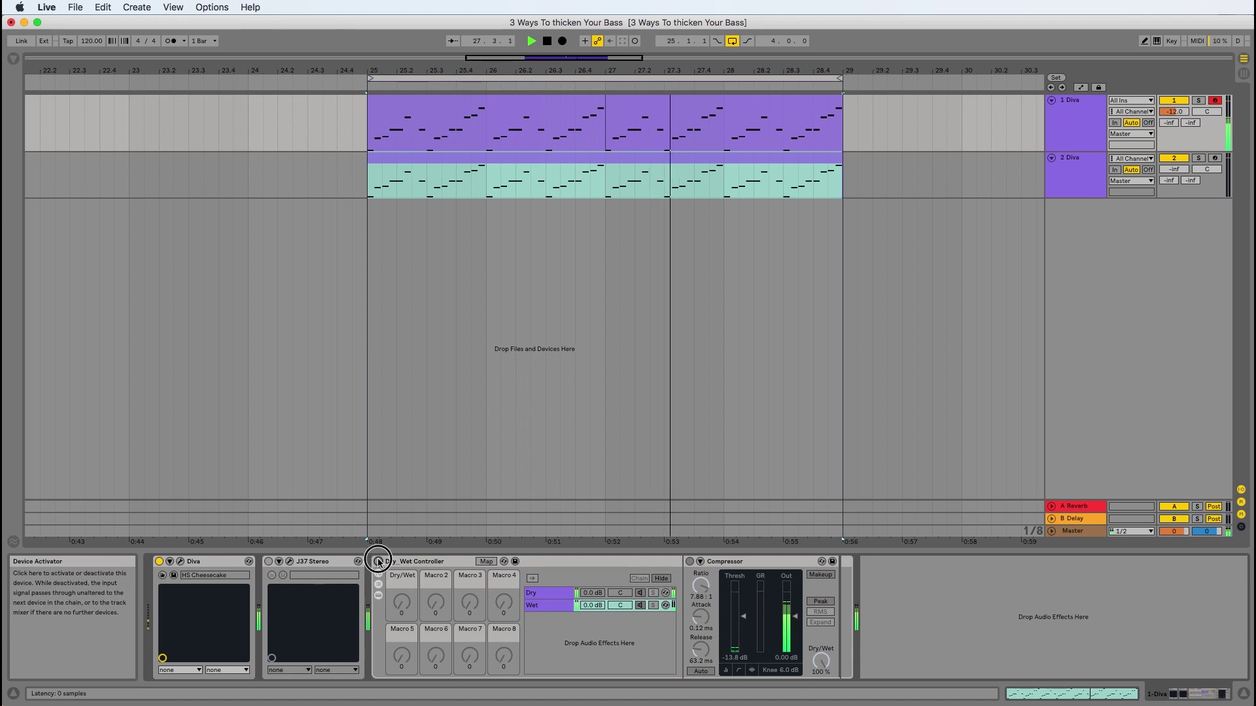
{"action": "left_click", "coordinate": [378, 561]}
{"action": "left_click_drag", "start_coordinate": [403, 607], "coordinate": [403, 561]}
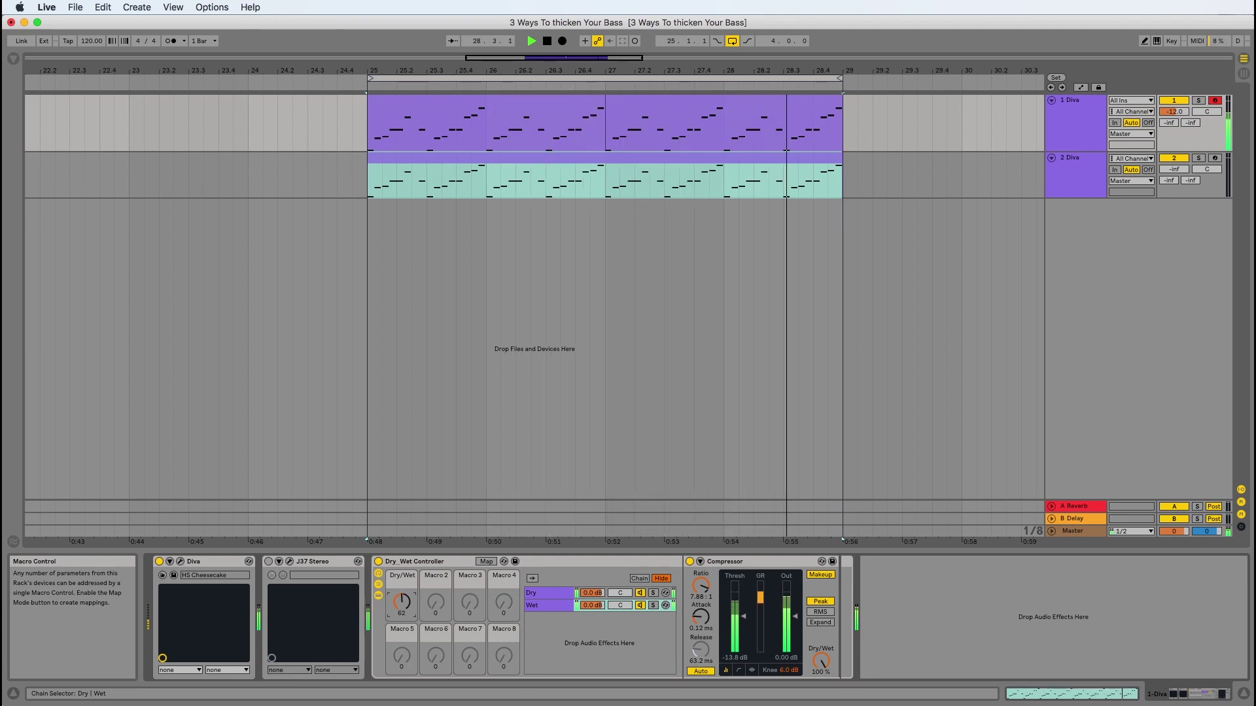
{"action": "key", "text": "space"}
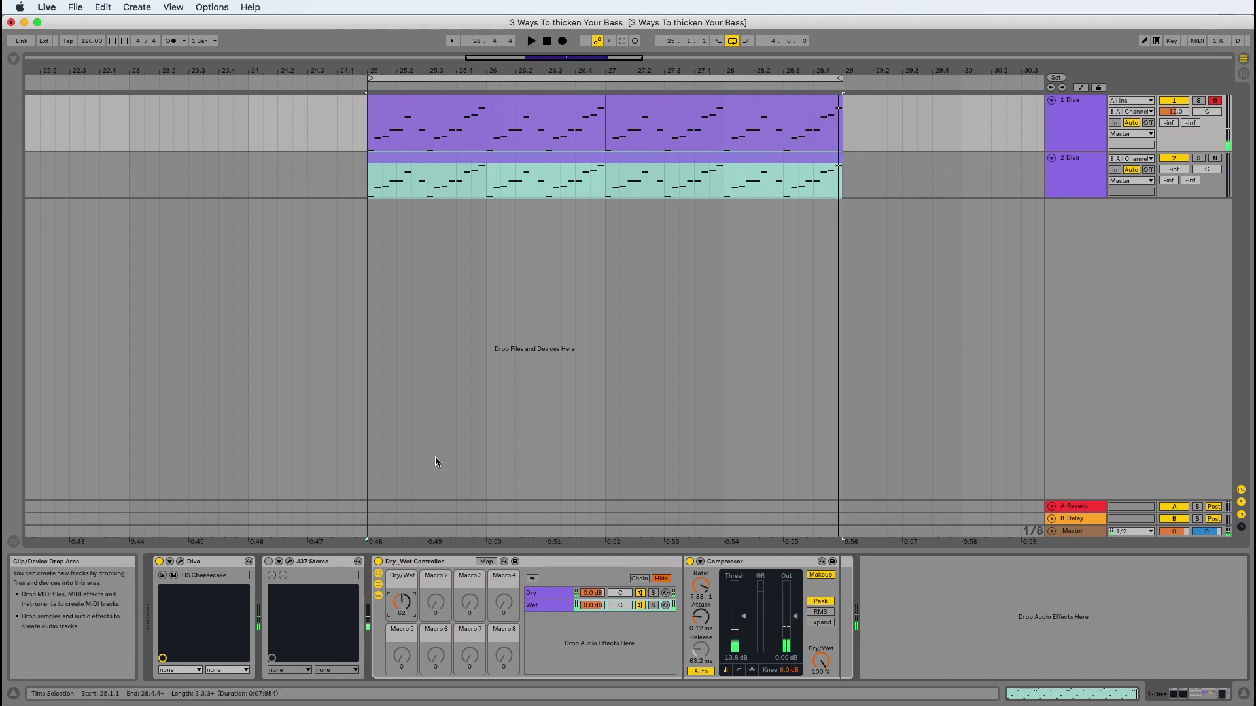
Turn off the first Diva track's Dry_Wet Controller rack and inspect the notes in the second Diva track's MIDI clip
{"action": "left_click", "coordinate": [378, 561]}
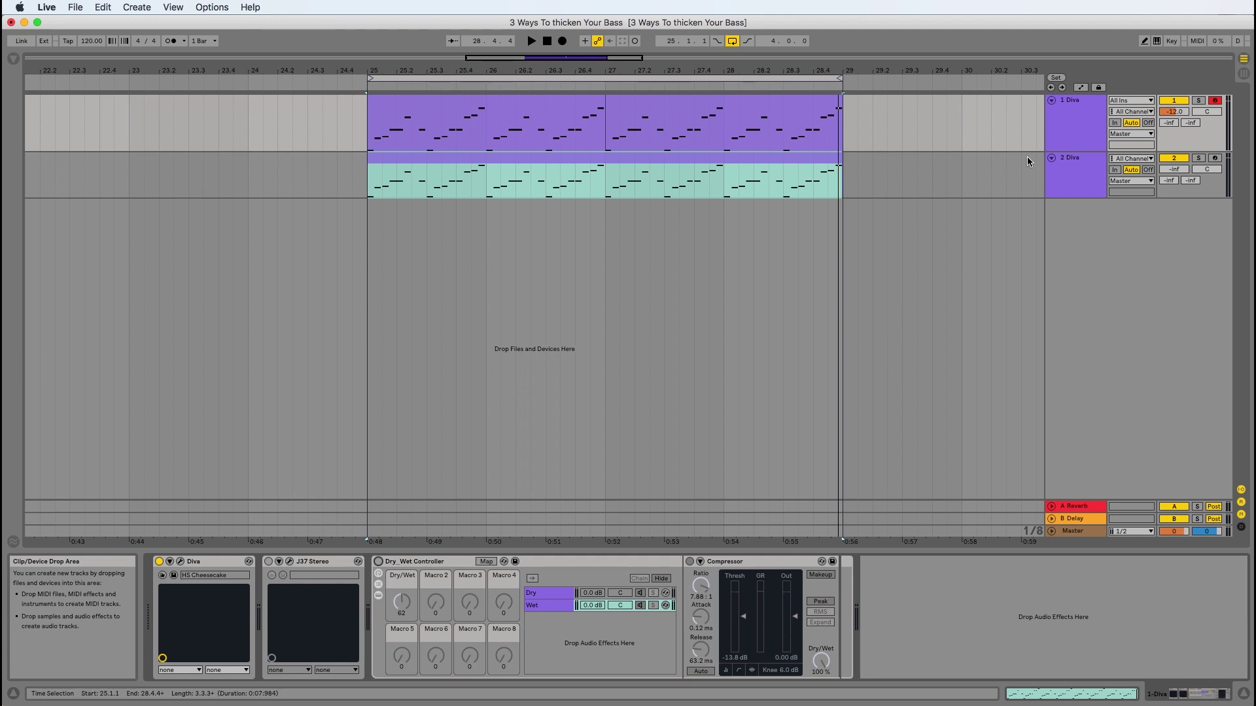
{"action": "left_click", "coordinate": [1069, 126]}
{"action": "left_click", "coordinate": [1072, 187]}
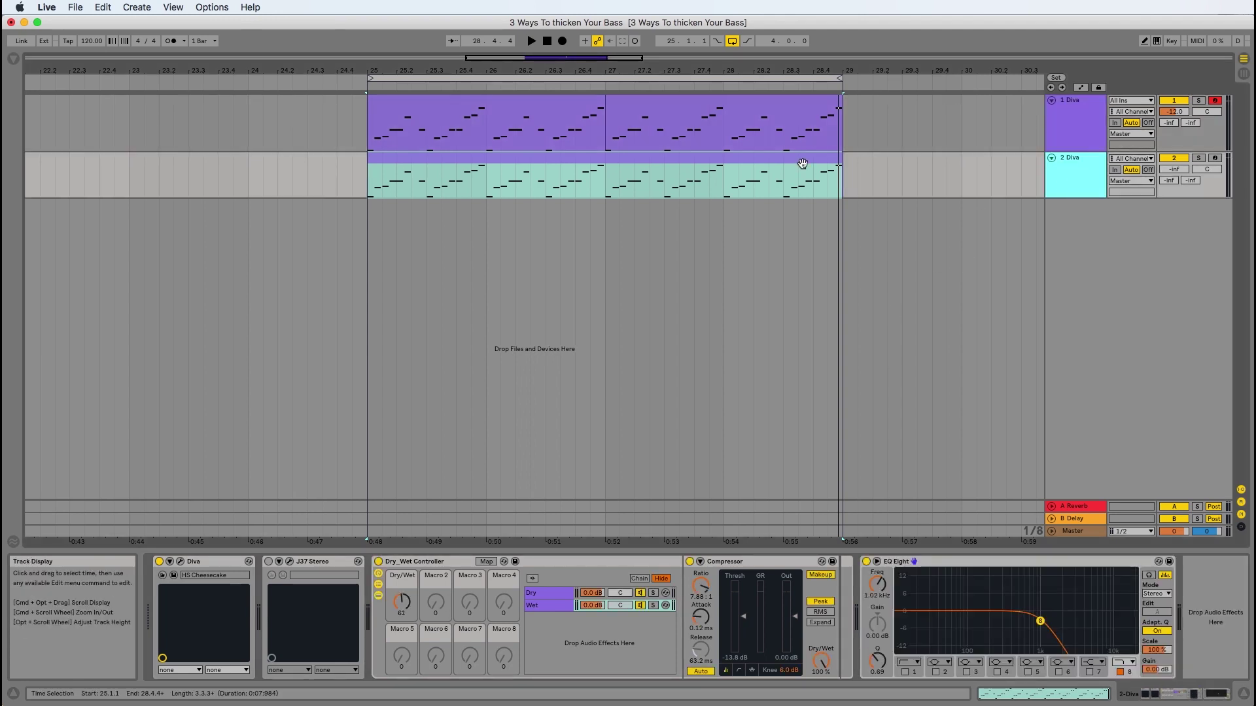
{"action": "double_click", "coordinate": [752, 171]}
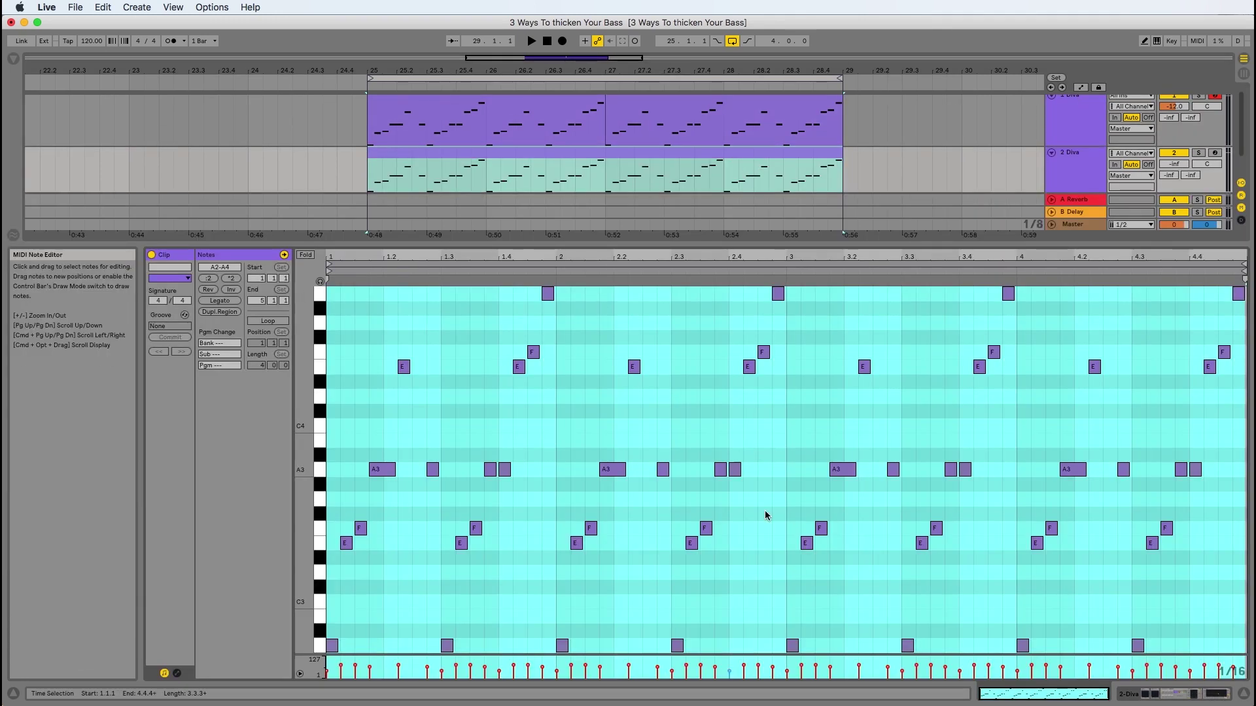
{"action": "left_click", "coordinate": [1242, 696]}
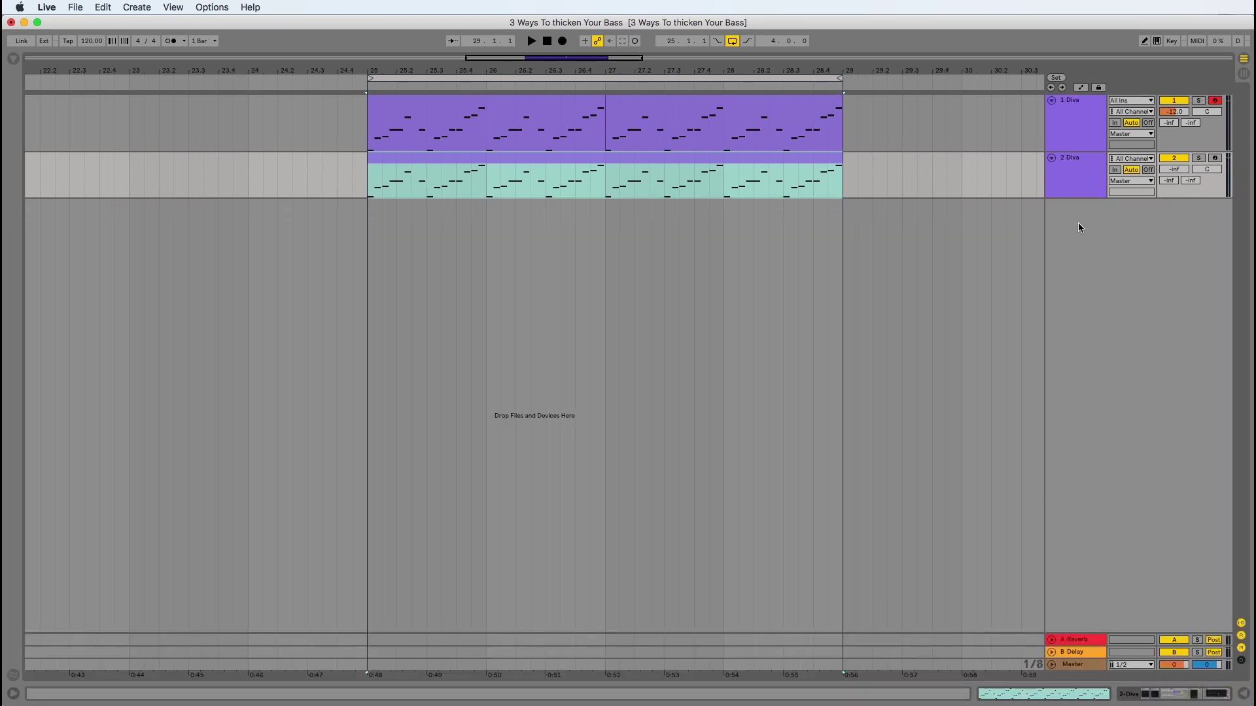
Show the second Diva track's device chain and turn off its Dry_Wet Controller rack
{"action": "left_click", "coordinate": [1074, 179]}
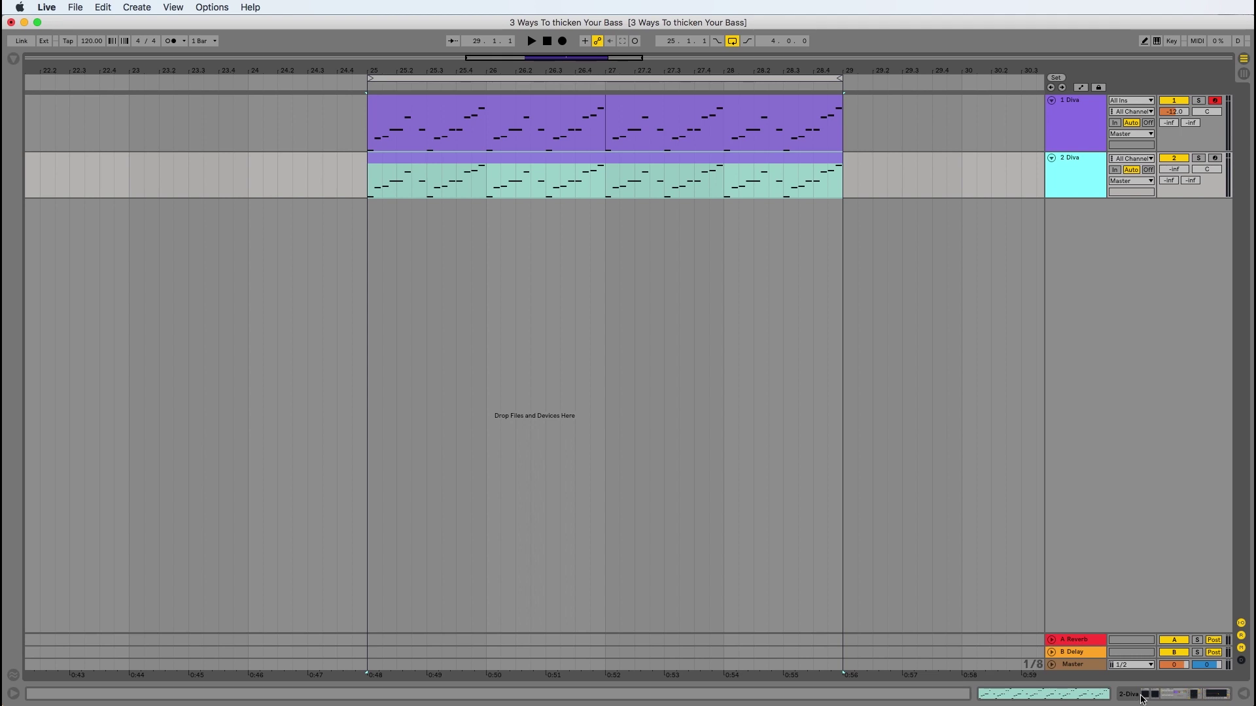
{"action": "left_click", "coordinate": [1143, 695]}
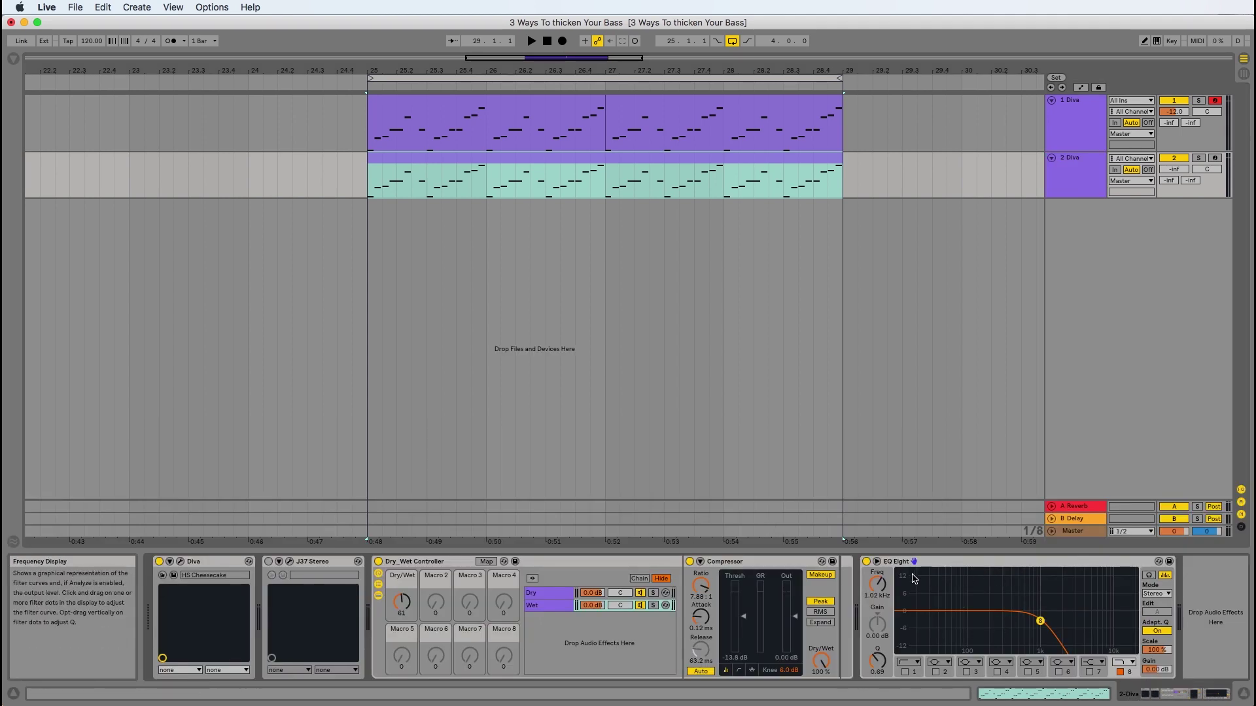
{"action": "left_click", "coordinate": [378, 561]}
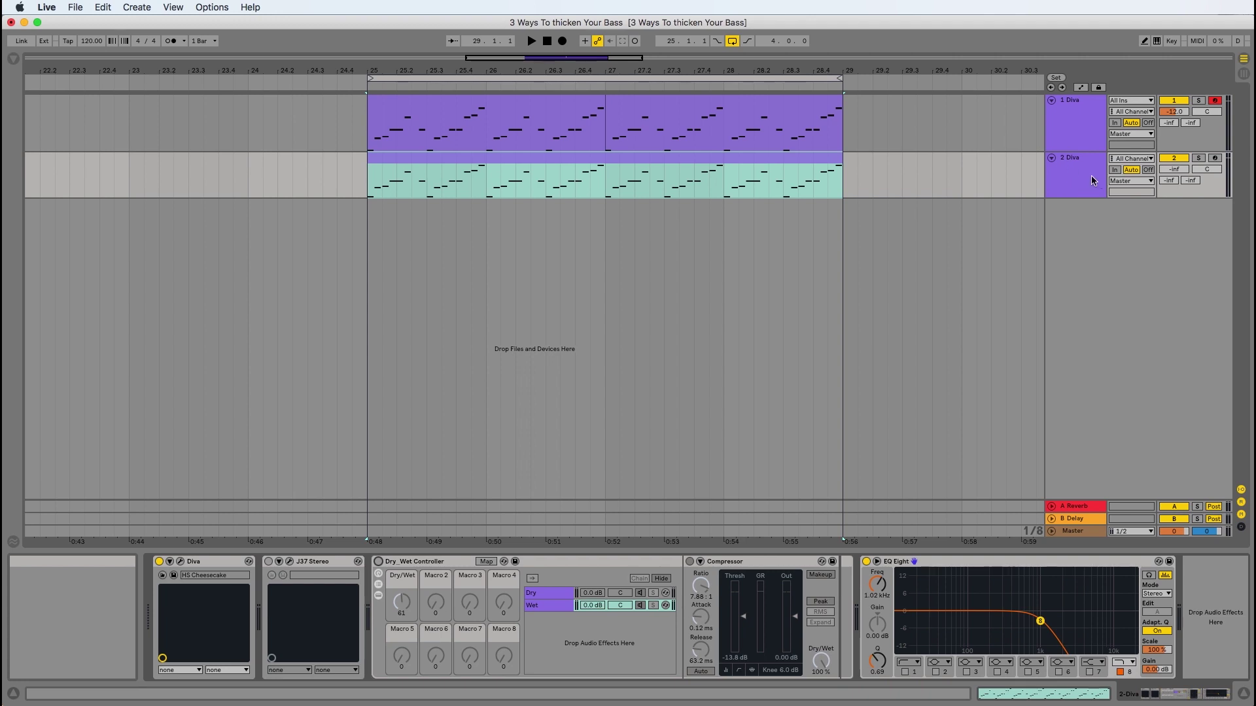
Raise the second Diva track's volume during playback and compare the bass with that layer muted and active
{"action": "key", "text": "space"}
{"action": "left_click_drag", "start_coordinate": [1163, 175], "coordinate": [1163, 130]}
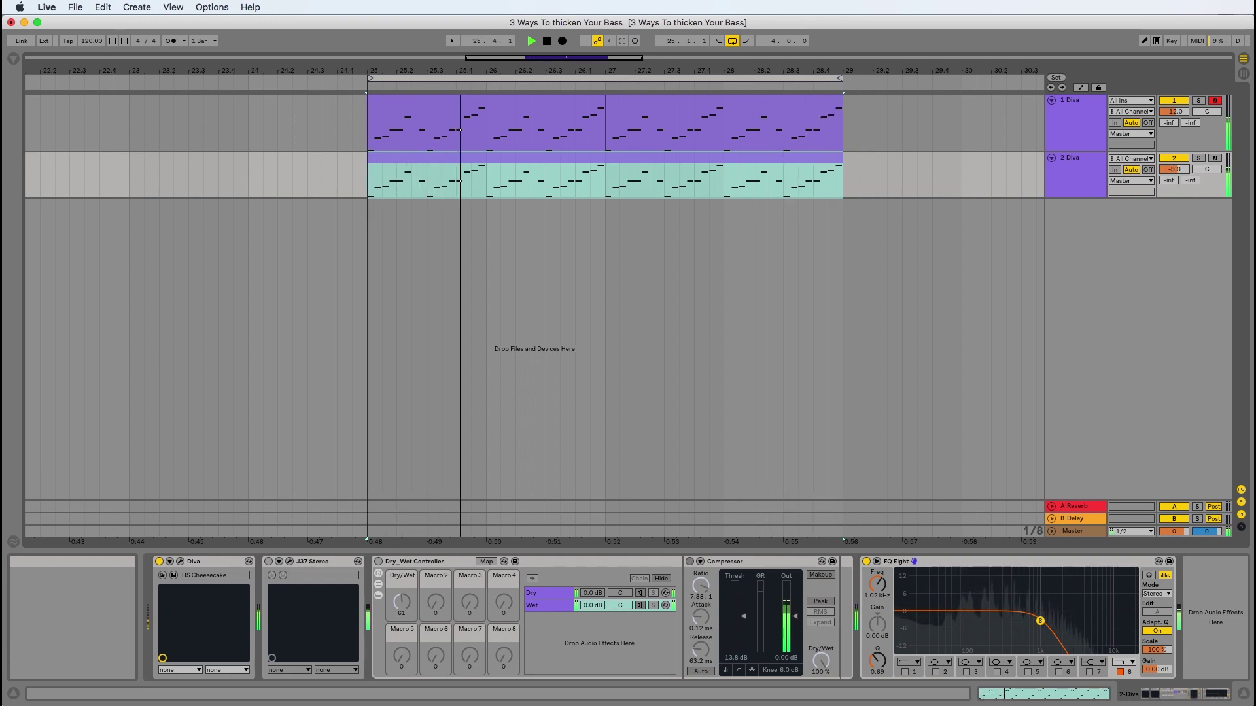
{"action": "left_click", "coordinate": [1174, 159]}
{"action": "left_click", "coordinate": [1174, 158]}
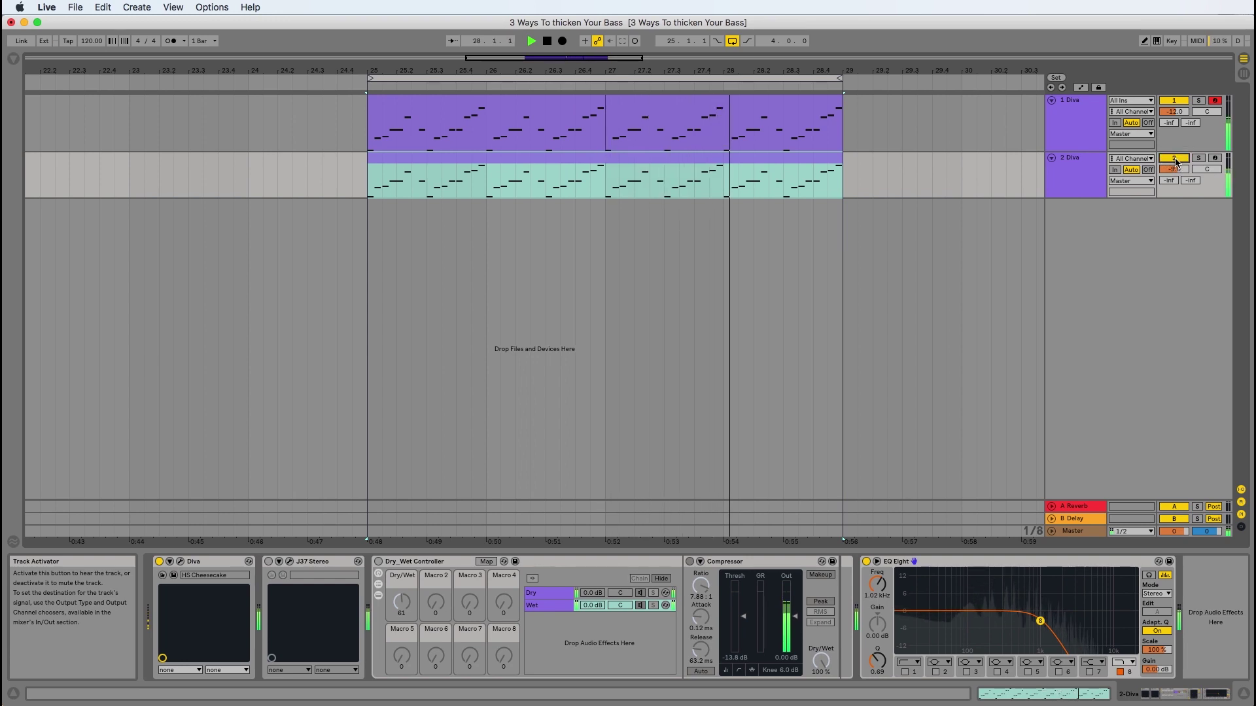
Compare the layered bass with EQ Eight bypassed and active, and lower the second Diva track's volume
{"action": "left_click", "coordinate": [867, 561]}
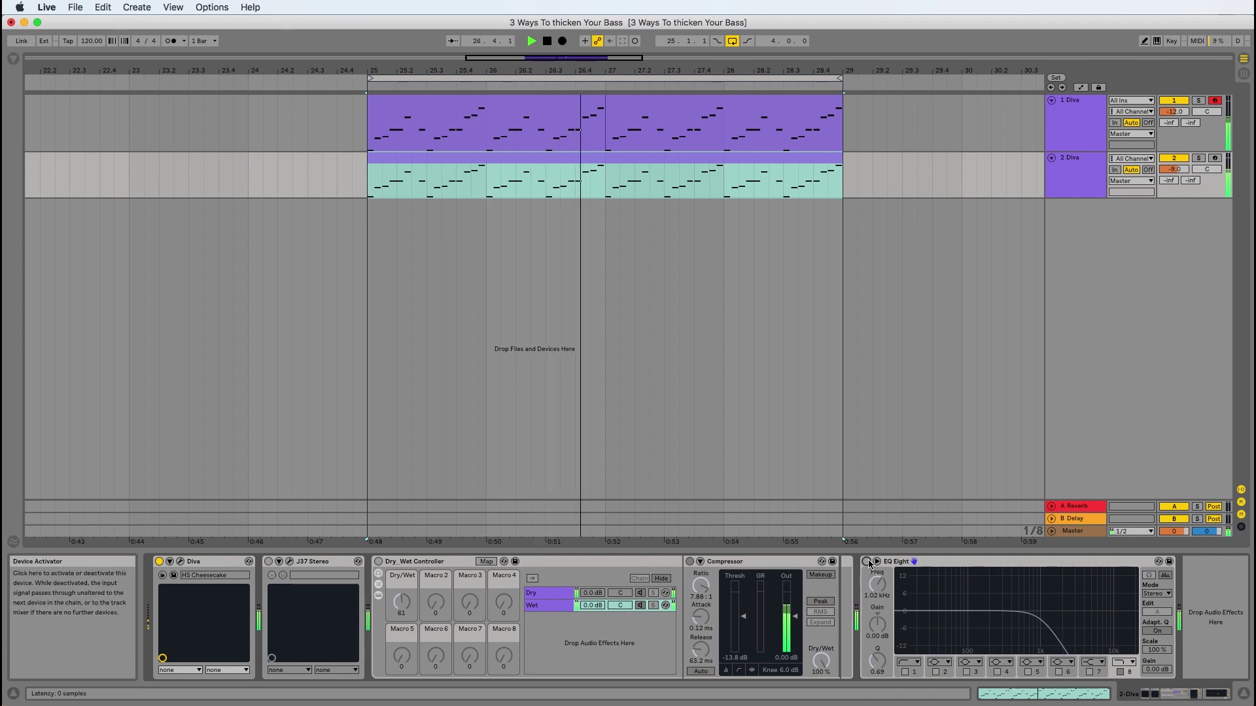
{"action": "left_click", "coordinate": [867, 561]}
{"action": "mouse_move", "coordinate": [1175, 171]}
{"action": "left_mouse_down"}
{"action": "mouse_move", "coordinate": [1176, 197]}
{"action": "mouse_move", "coordinate": [1176, 173]}
{"action": "left_mouse_up"}
{"action": "key", "text": "space"}
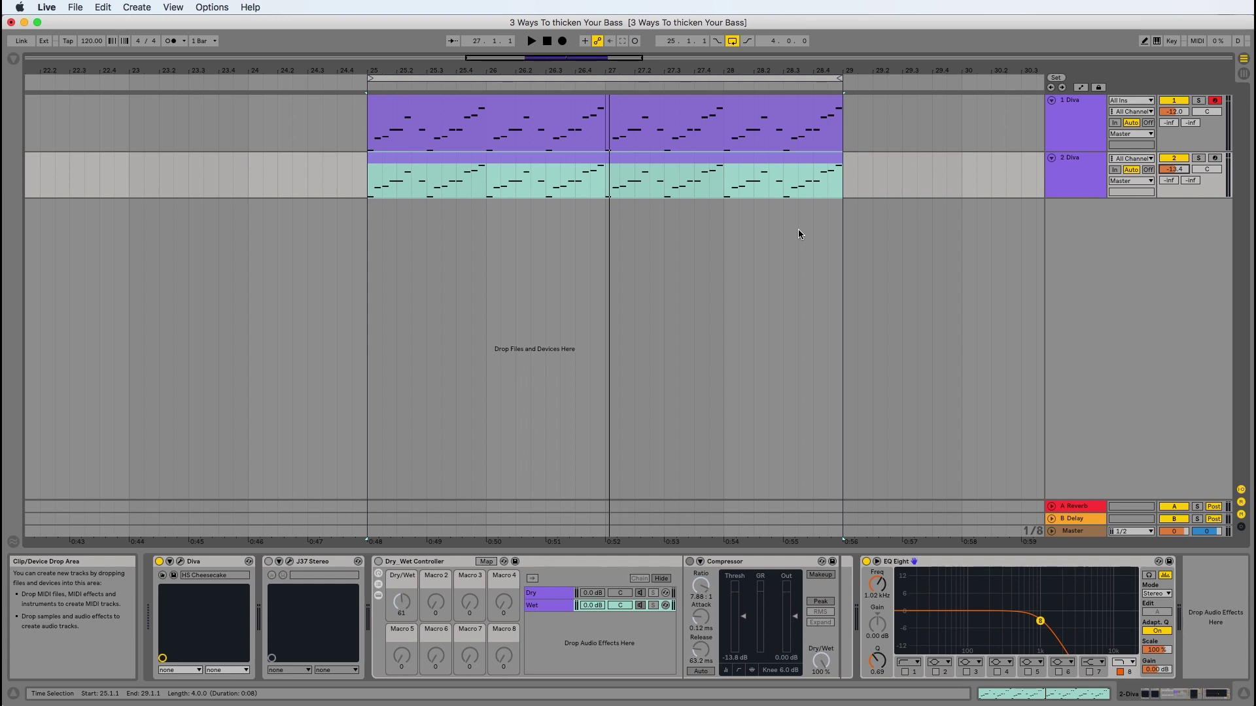
Select the MIDI clip on the second Diva track
{"action": "left_click", "coordinate": [816, 172]}
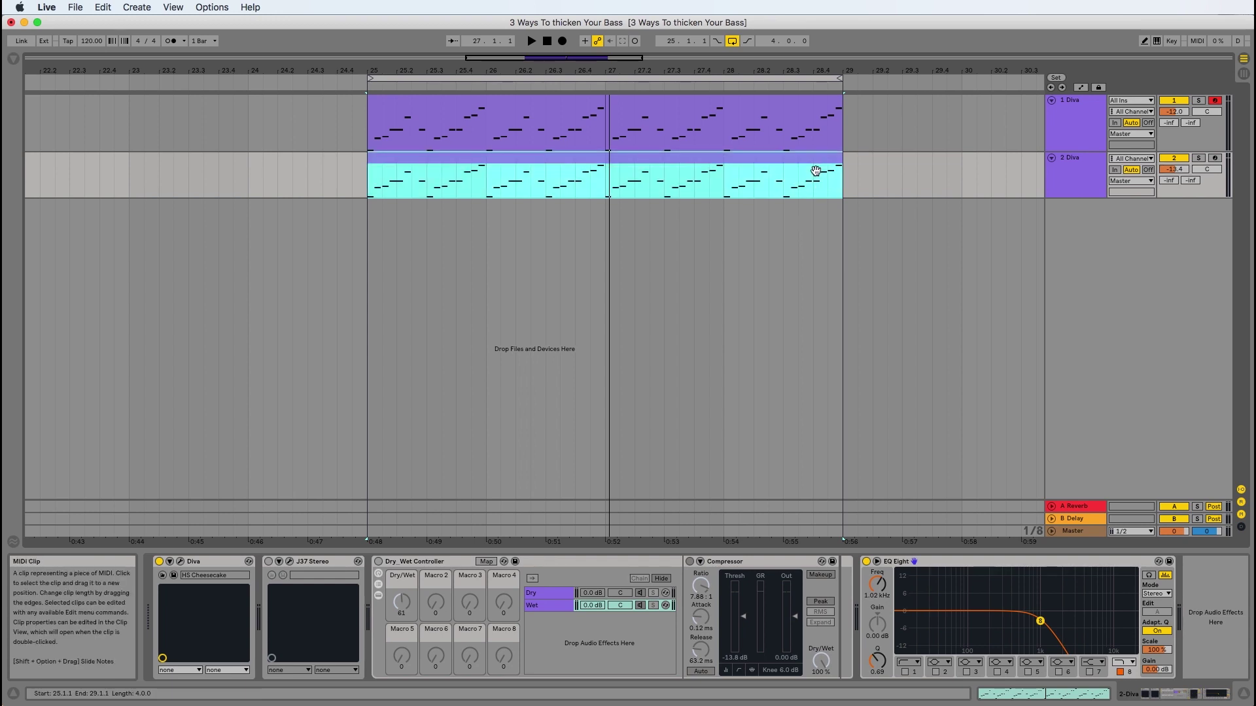